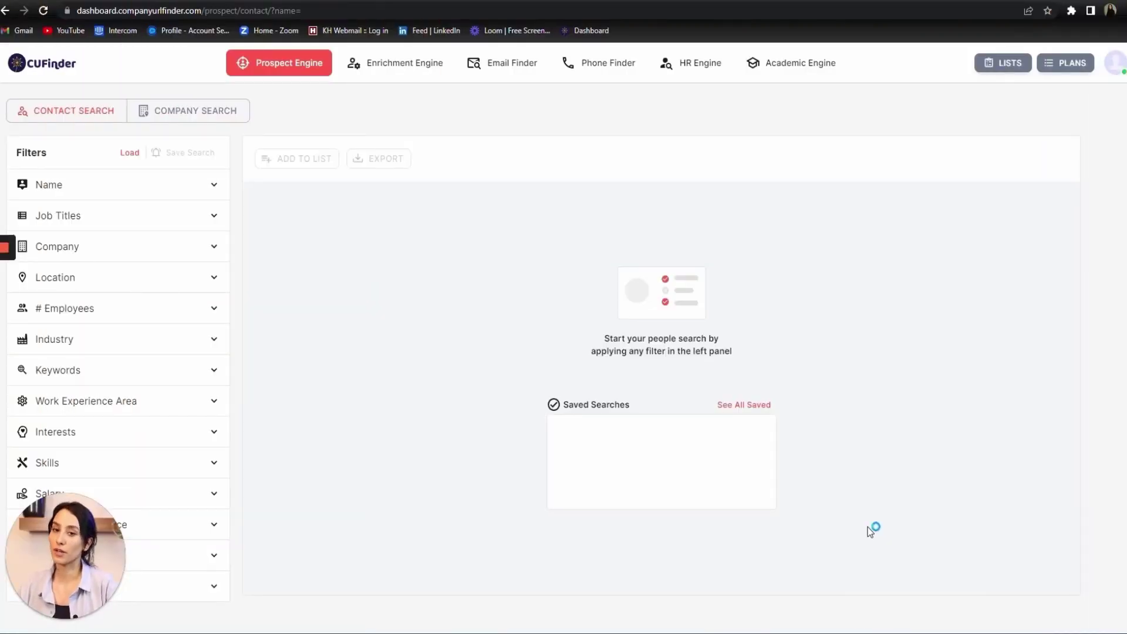
# - Switch to the HR Engine people search and expand its Work History filter
pyautogui.click(690, 64)
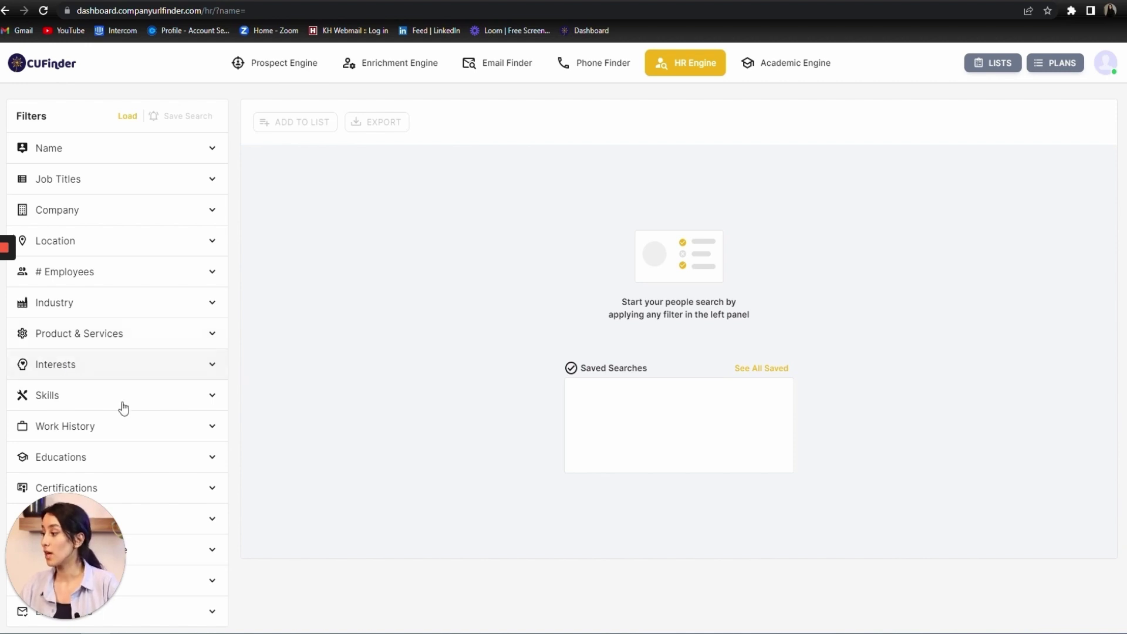
pyautogui.click(135, 440)
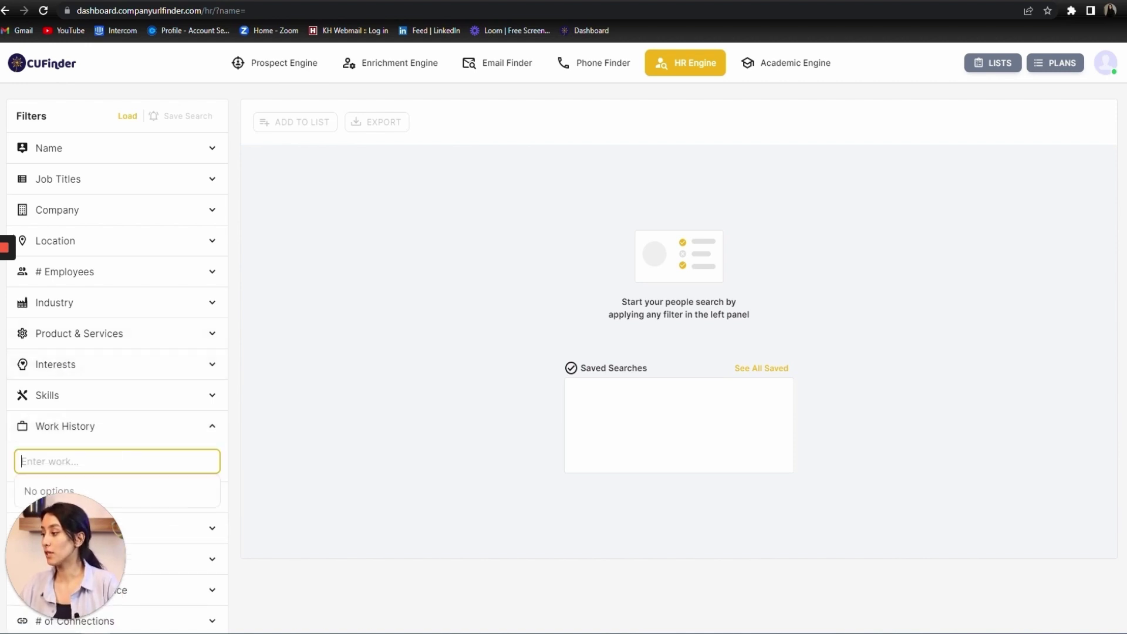
pyautogui.scroll(-1, 186, 388)
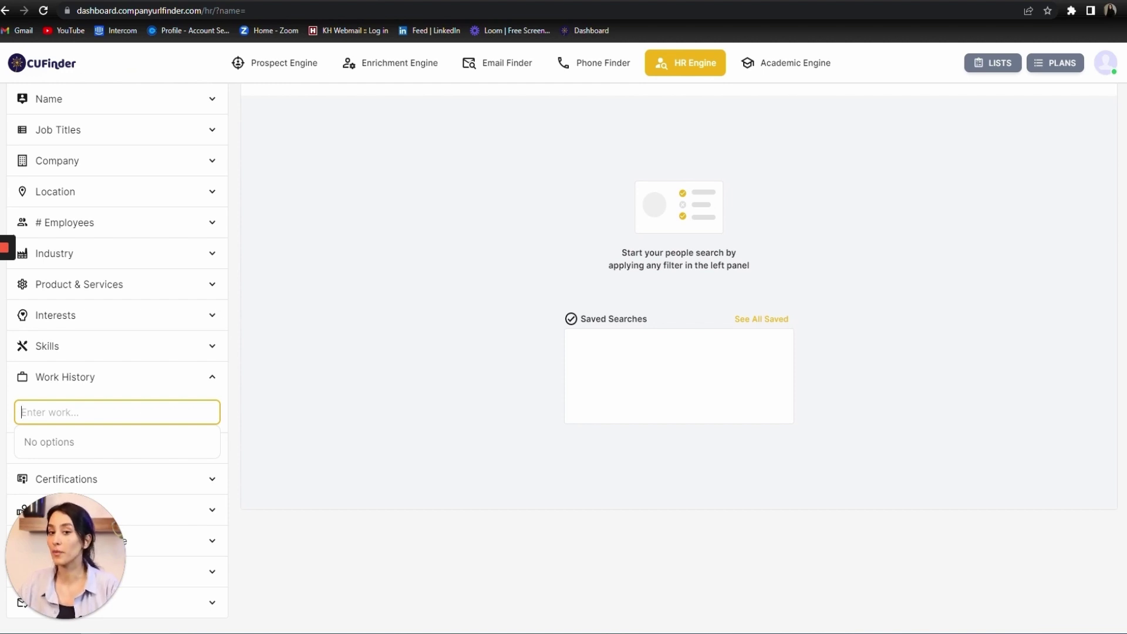
# - Filter Work History to the company 'apple' and open the first matching contact's profile
pyautogui.press('Escape')
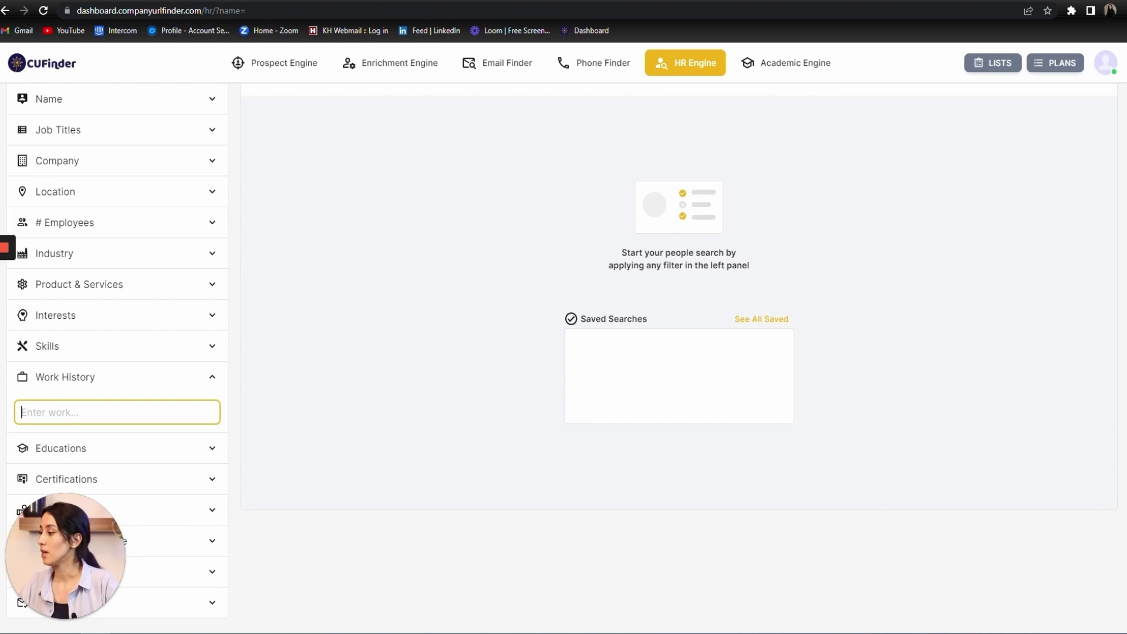
pyautogui.write('apple')
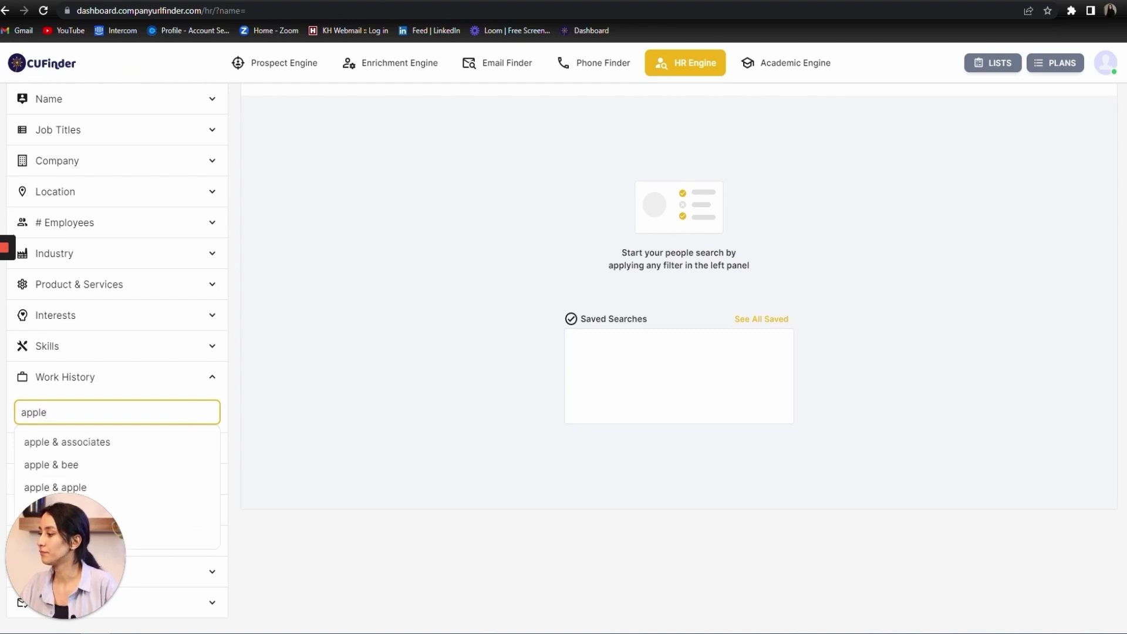
pyautogui.click(170, 517)
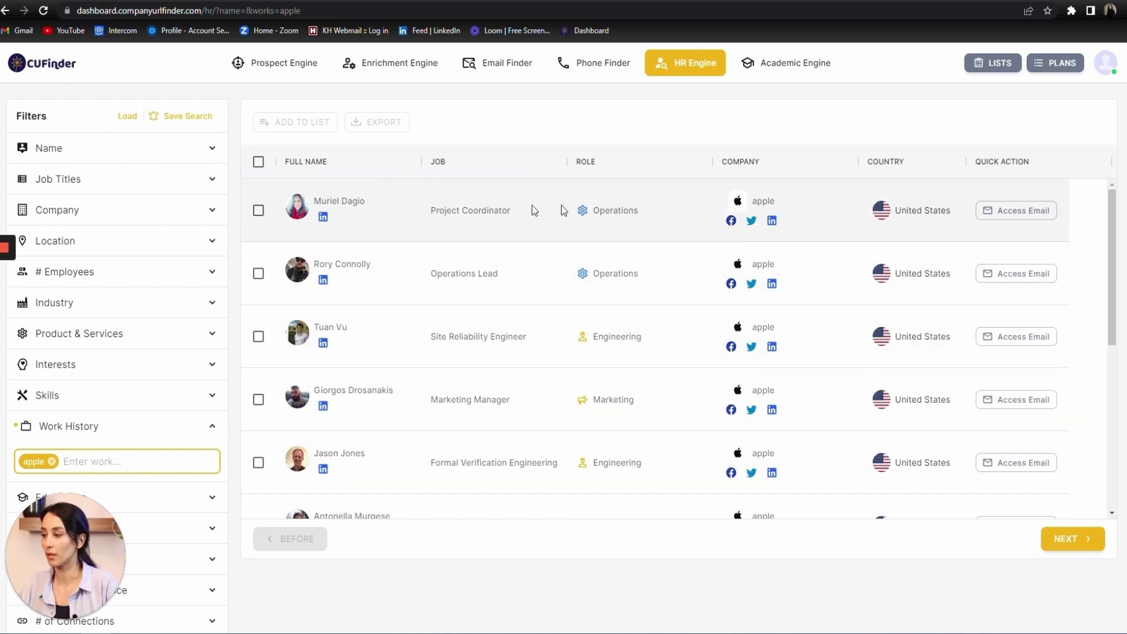
pyautogui.click(356, 202)
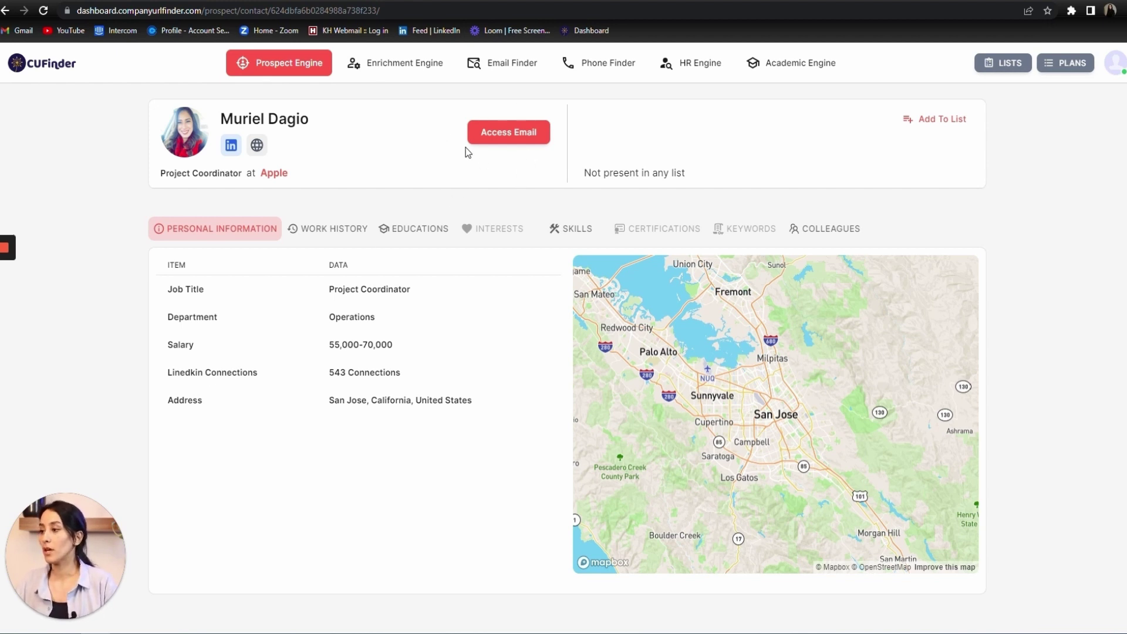
# - Return from the Project Coordinator profile to the apple search results
pyautogui.click(7, 11)
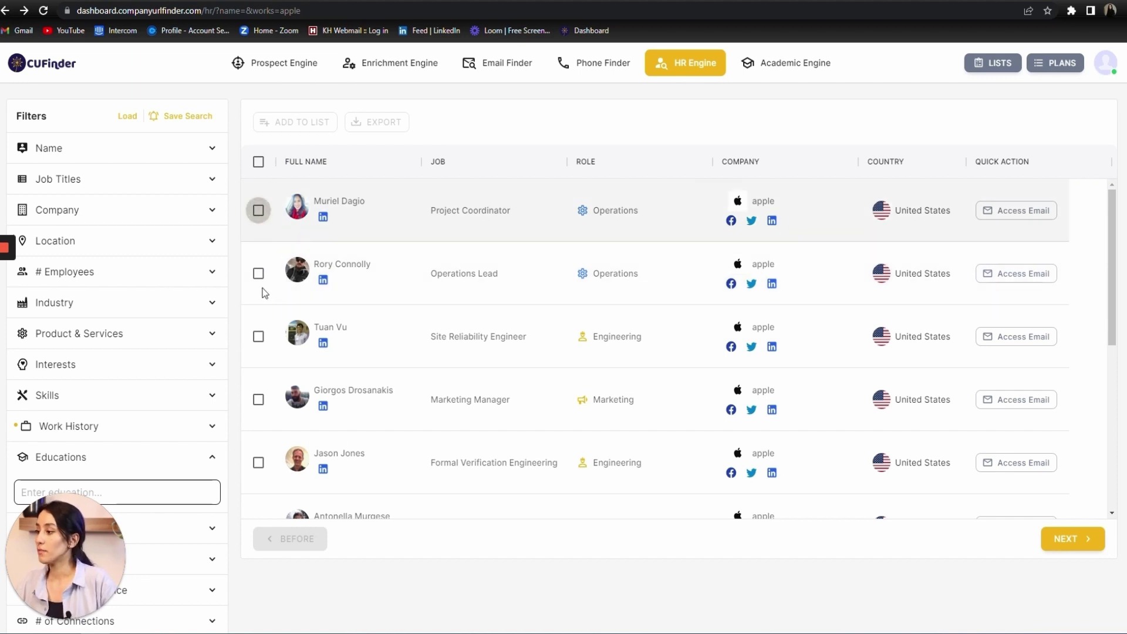
# - Select four apple contacts, including the Commercial Channel Manager and Manager Learning, and export them as CSV
pyautogui.click(258, 273)
pyautogui.scroll(-3, 256, 367)
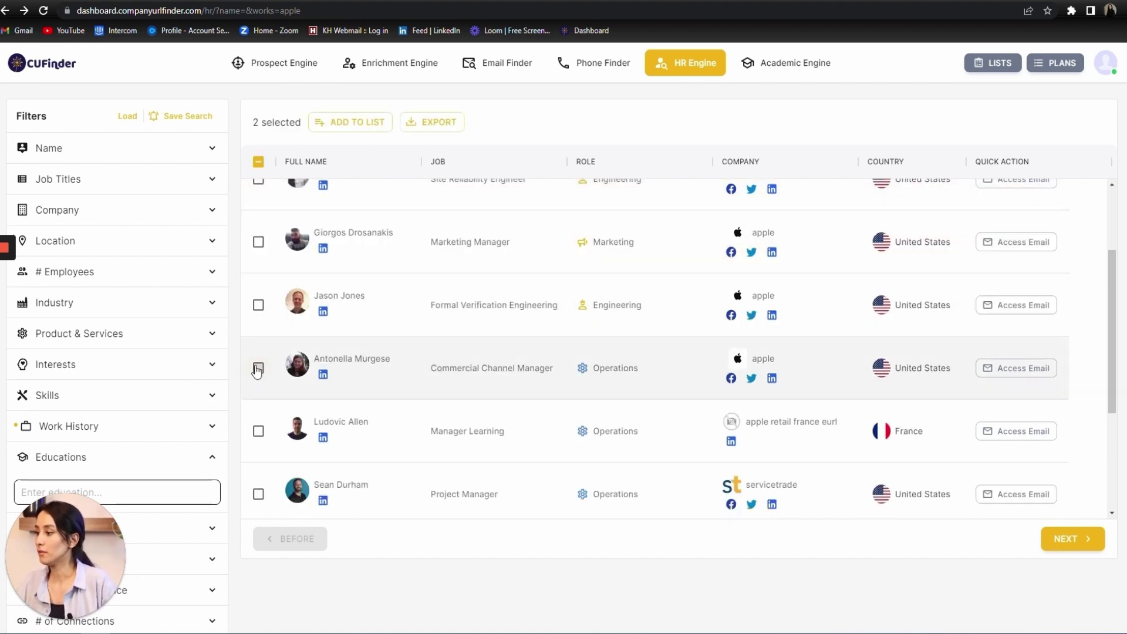
pyautogui.click(258, 368)
pyautogui.click(258, 433)
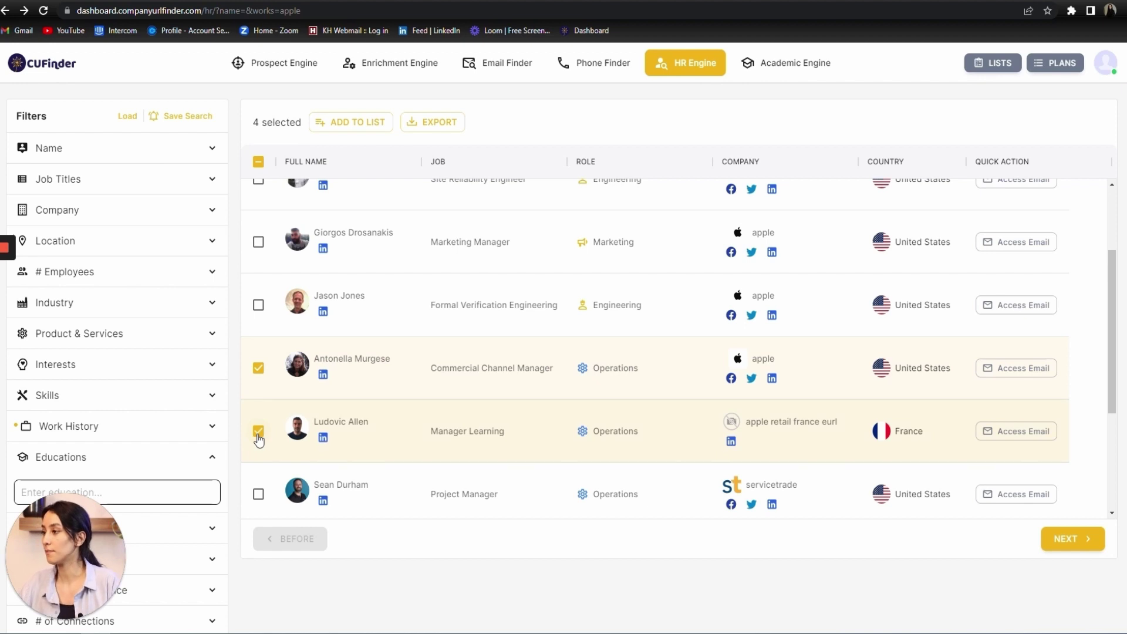
pyautogui.click(423, 125)
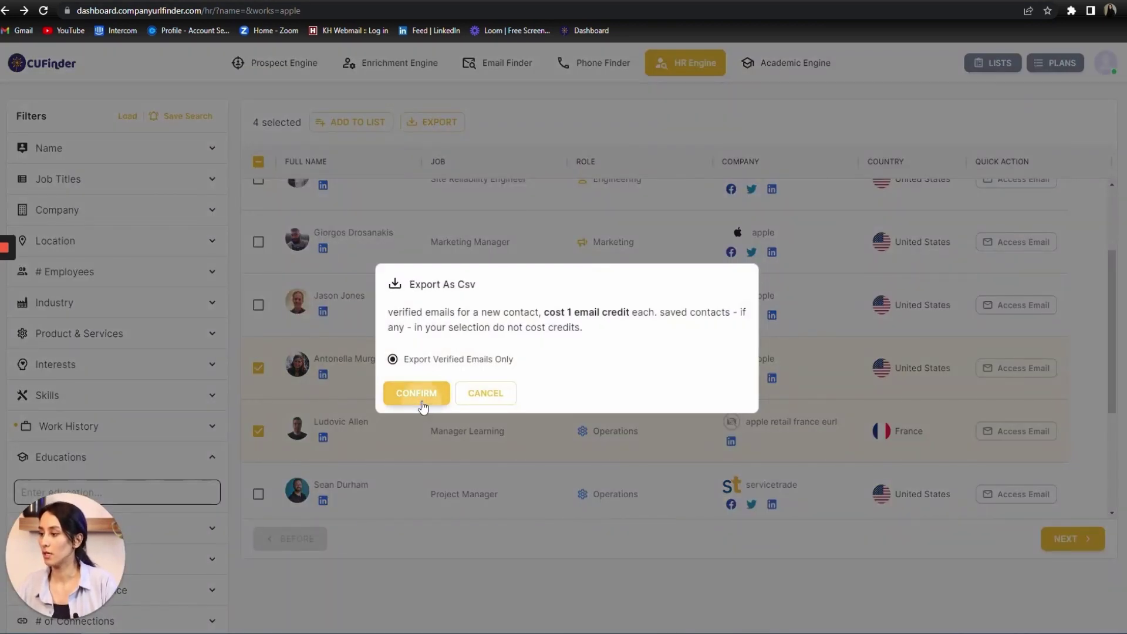
pyautogui.click(422, 394)
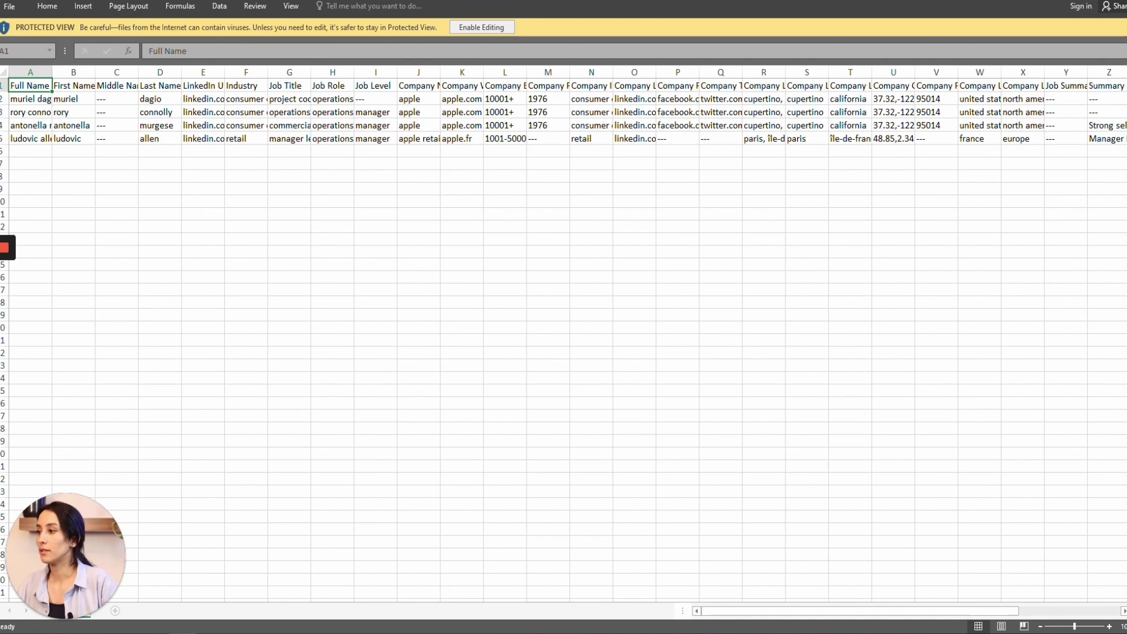
# - Autofit columns J through O, from Company Name to the LinkedIn URLs
pyautogui.doubleClick(441, 72)
pyautogui.doubleClick(534, 71)
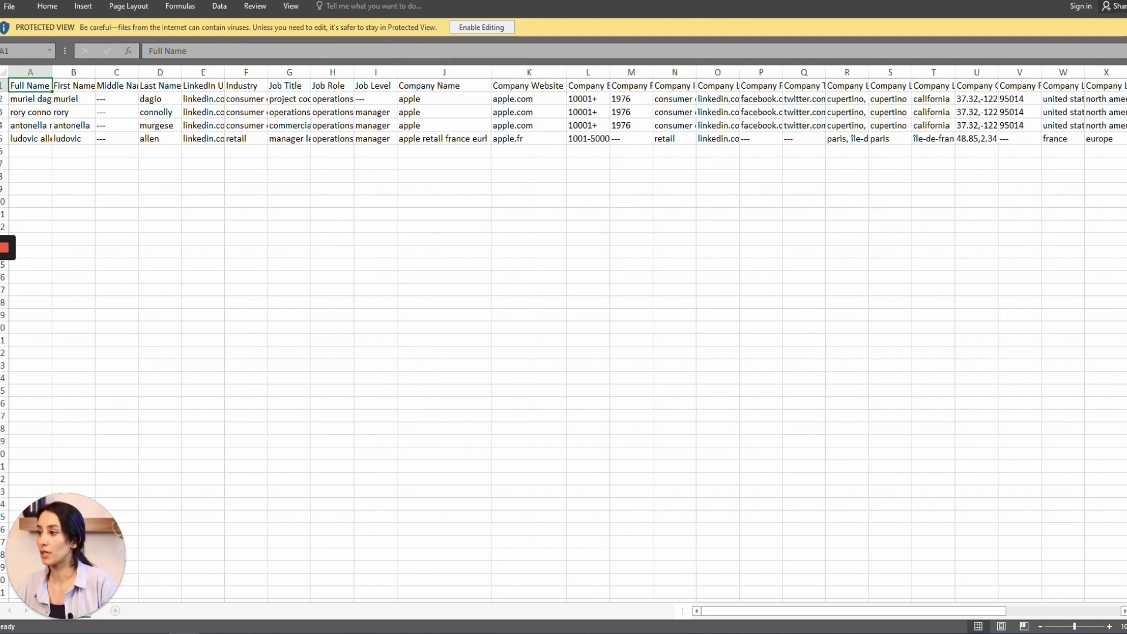
pyautogui.doubleClick(610, 72)
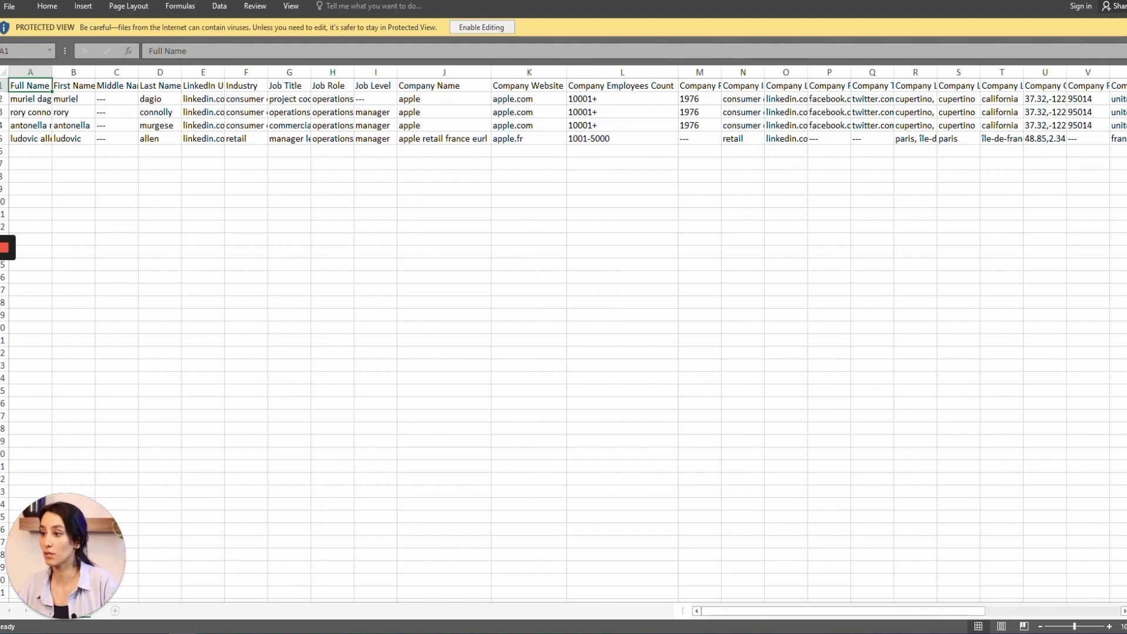
pyautogui.doubleClick(721, 72)
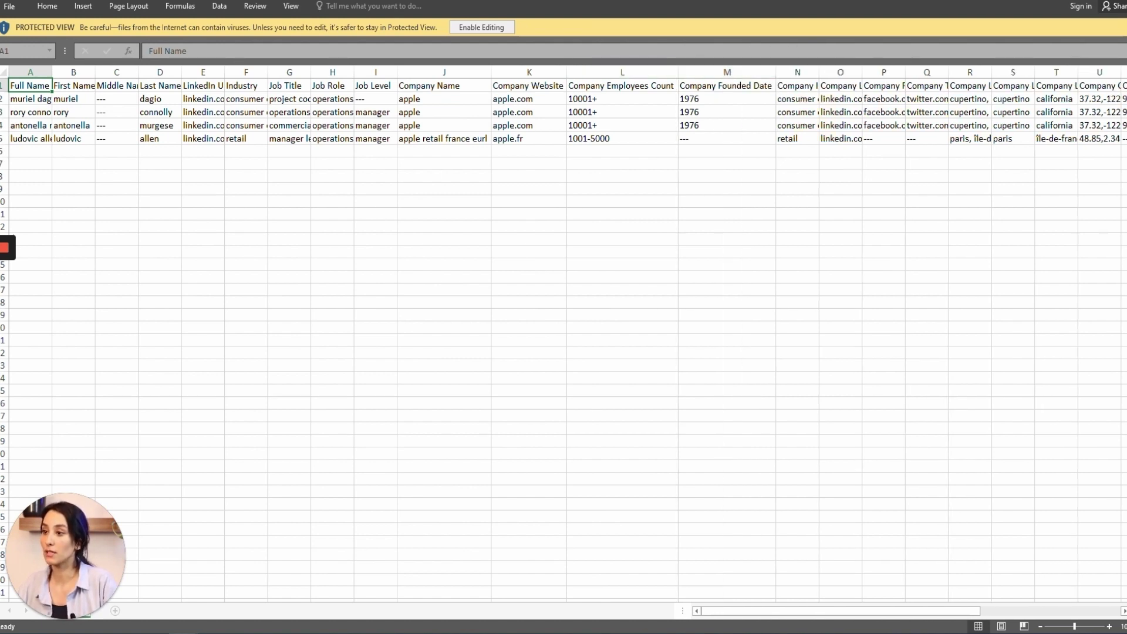
pyautogui.doubleClick(819, 71)
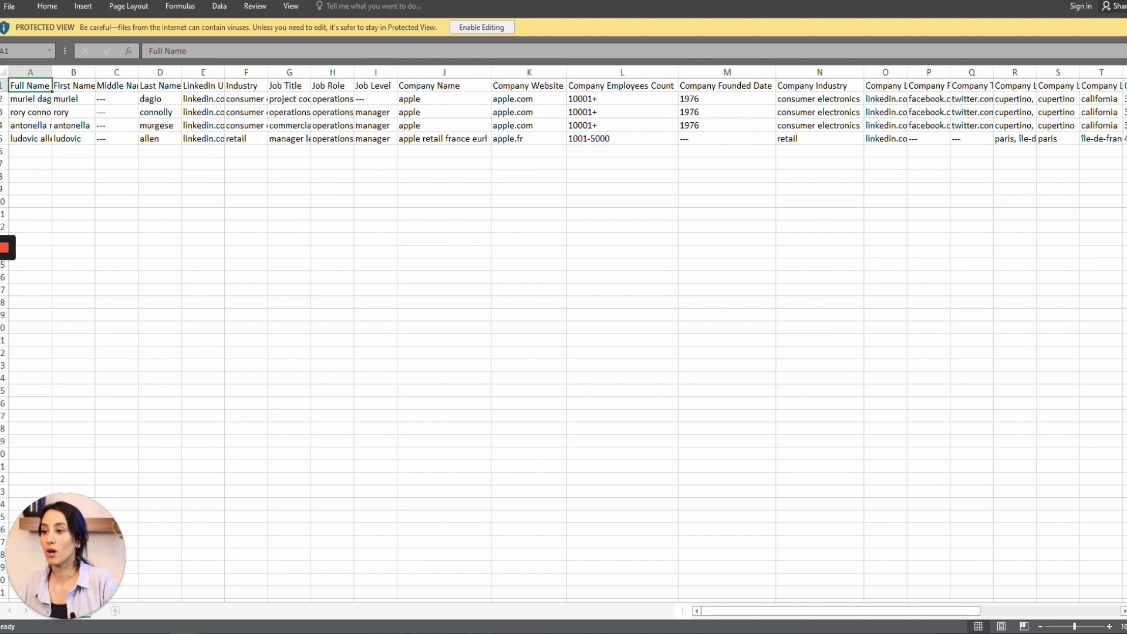
pyautogui.doubleClick(907, 72)
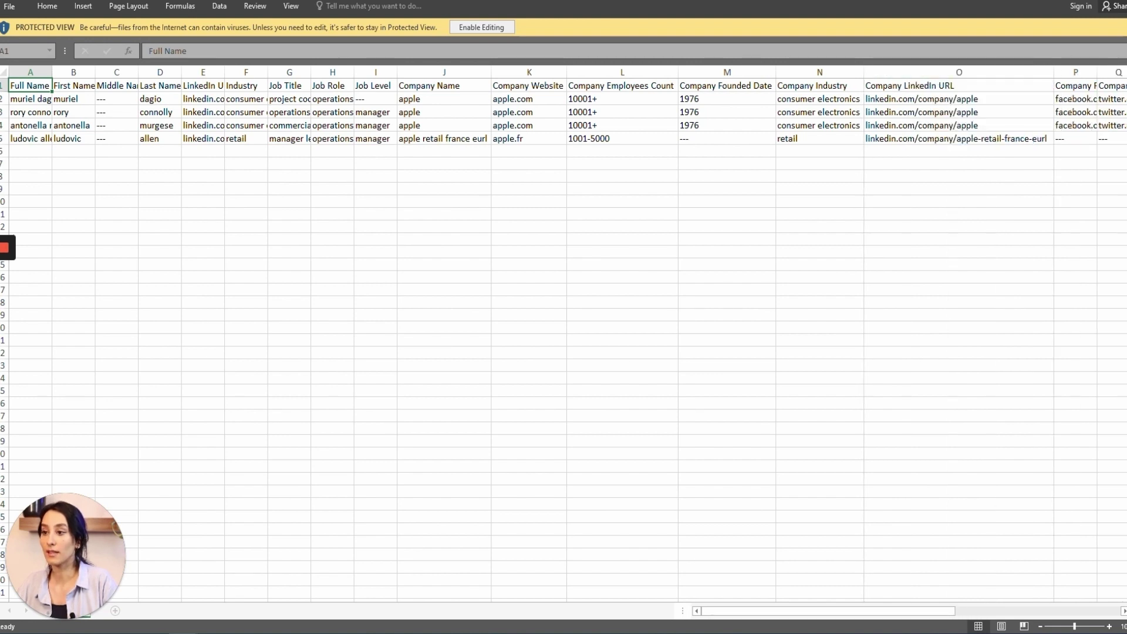
# - Autofit columns P and Q for the Facebook and Twitter URLs
pyautogui.click(1123, 611)
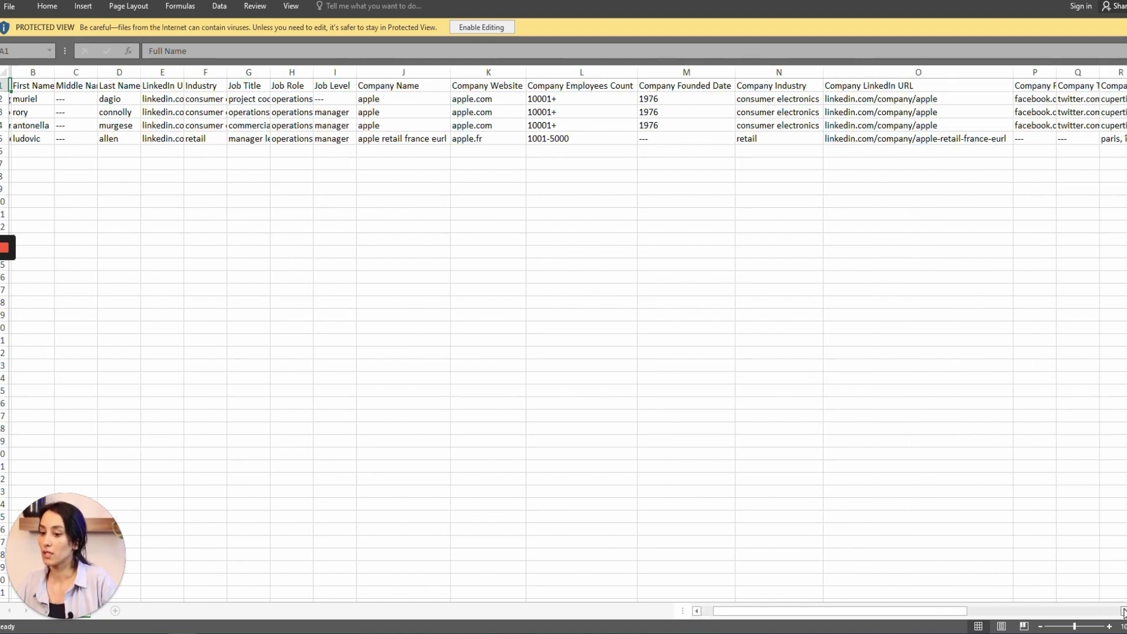
pyautogui.click(1123, 611)
pyautogui.click(1123, 612)
pyautogui.click(1124, 611)
pyautogui.click(1123, 612)
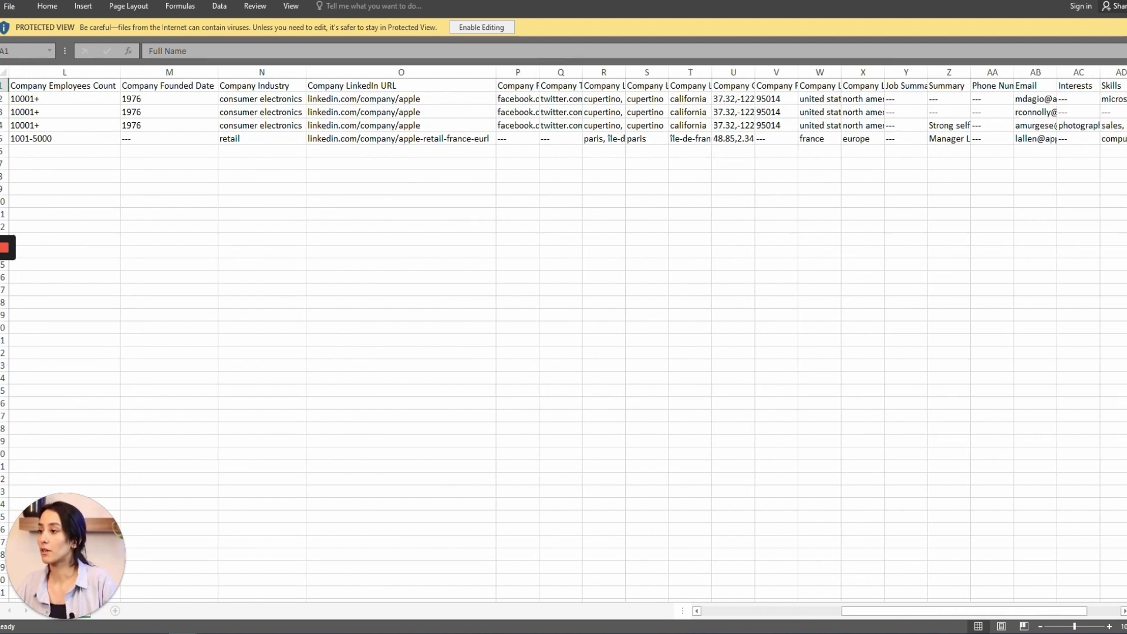
pyautogui.doubleClick(540, 72)
pyautogui.doubleClick(668, 72)
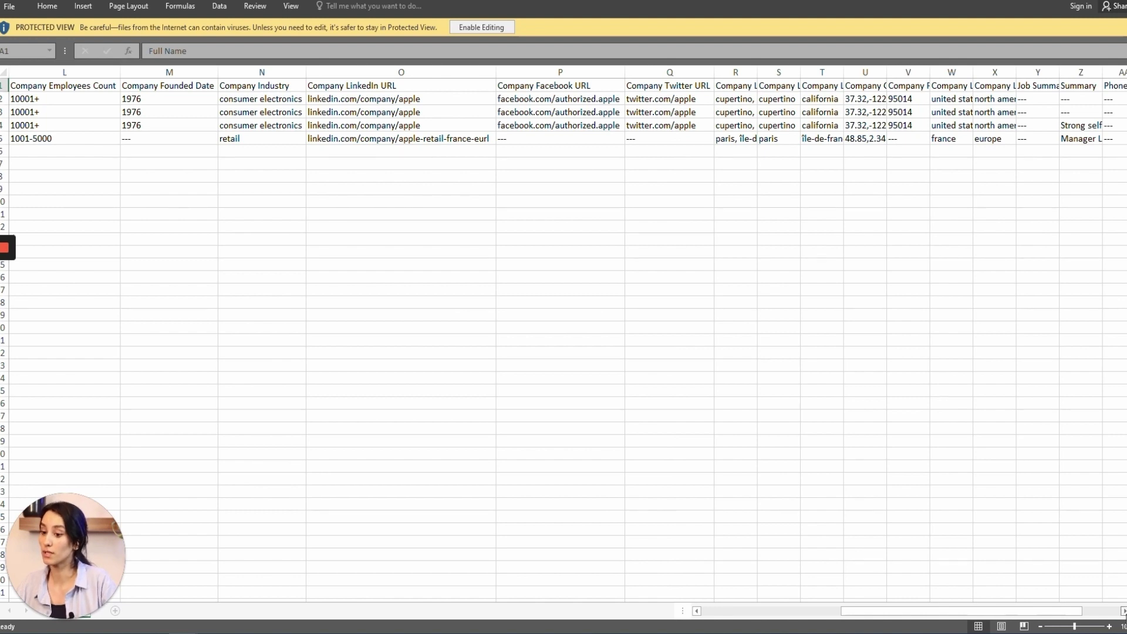
# - Autofit columns W, X and AA–AC for location country, continent, phone numbers, emails and interests
pyautogui.click(1124, 611)
pyautogui.click(1123, 611)
pyautogui.click(1123, 611)
pyautogui.click(1123, 611)
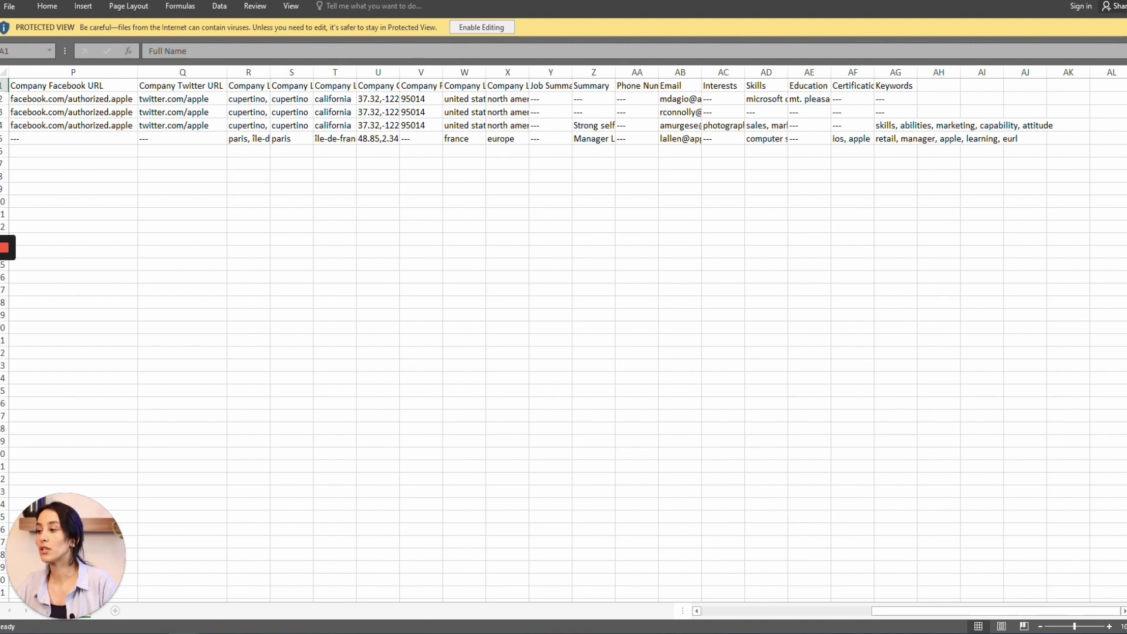
pyautogui.doubleClick(486, 71)
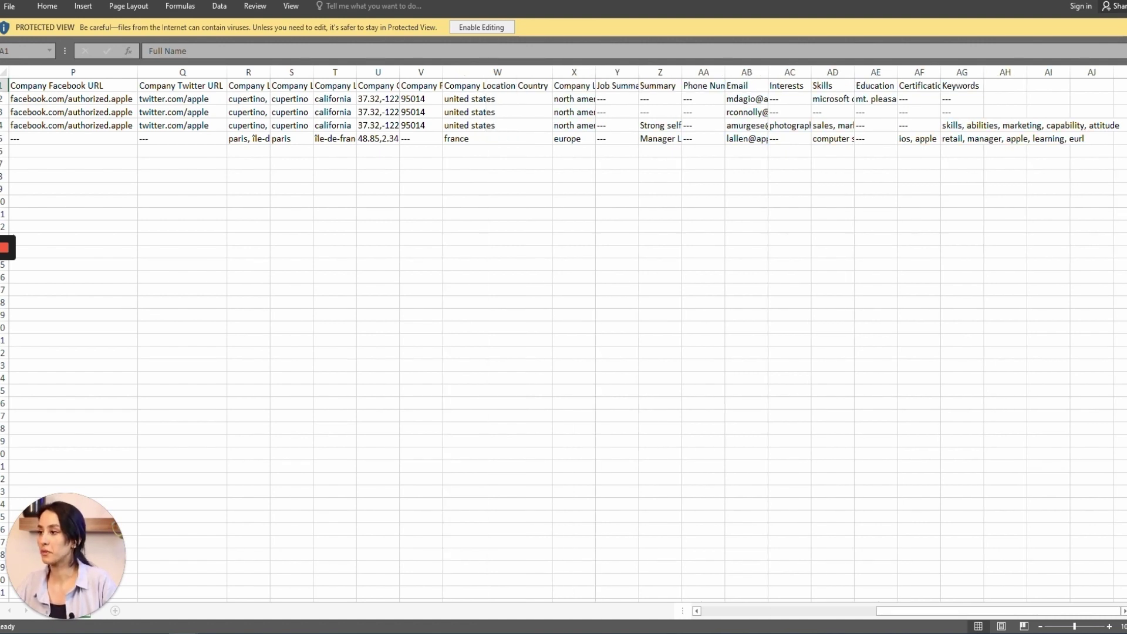
pyautogui.doubleClick(596, 72)
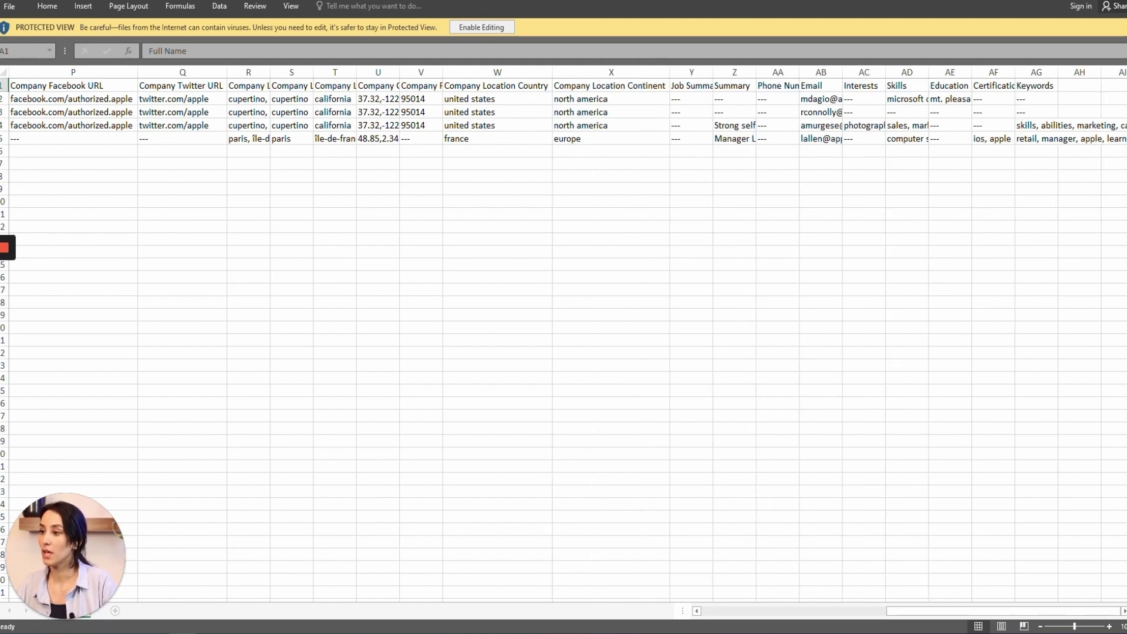
pyautogui.doubleClick(799, 72)
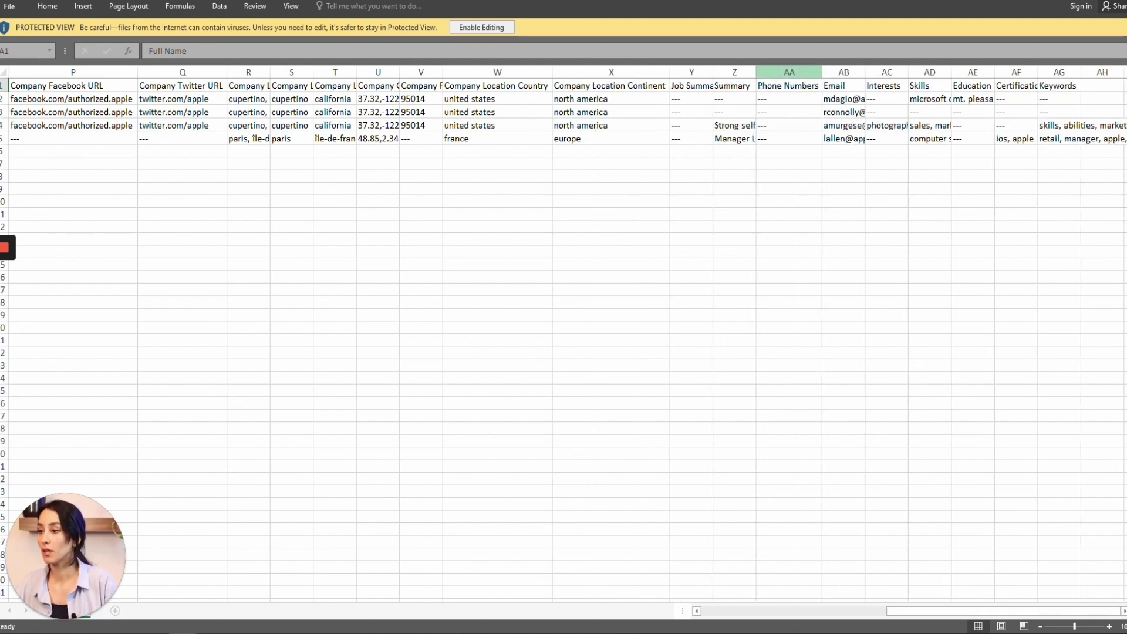
pyautogui.doubleClick(865, 71)
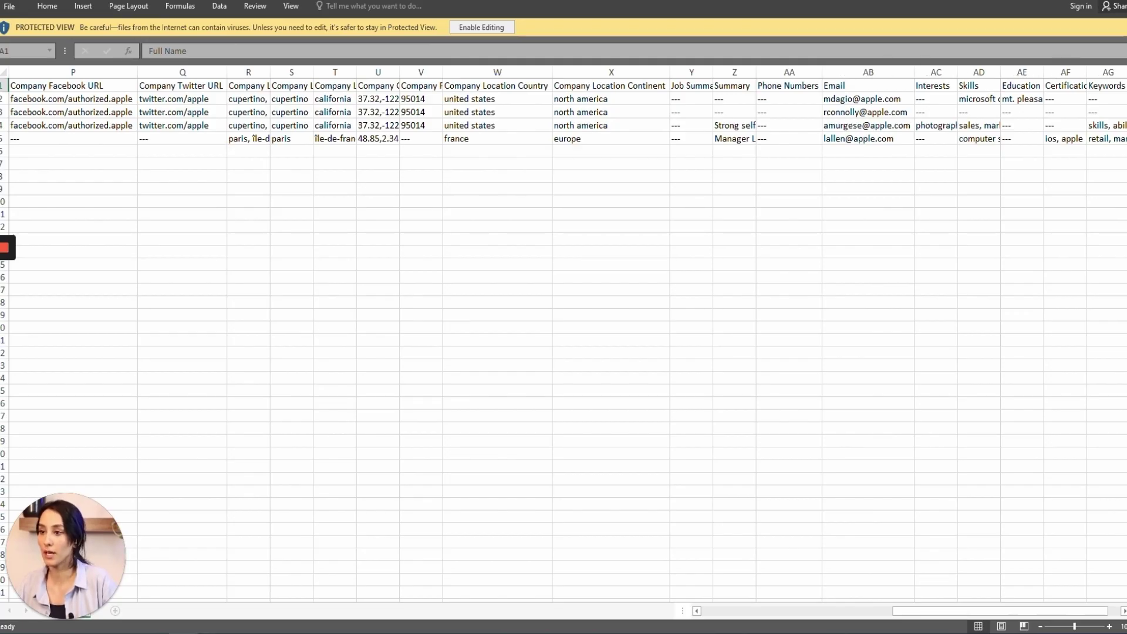
pyautogui.doubleClick(958, 72)
# - Autofit column AD for Skills, then AE and AF for Education and Certifications via Alt+H, O, I
pyautogui.hscroll(3, 1123, 612)
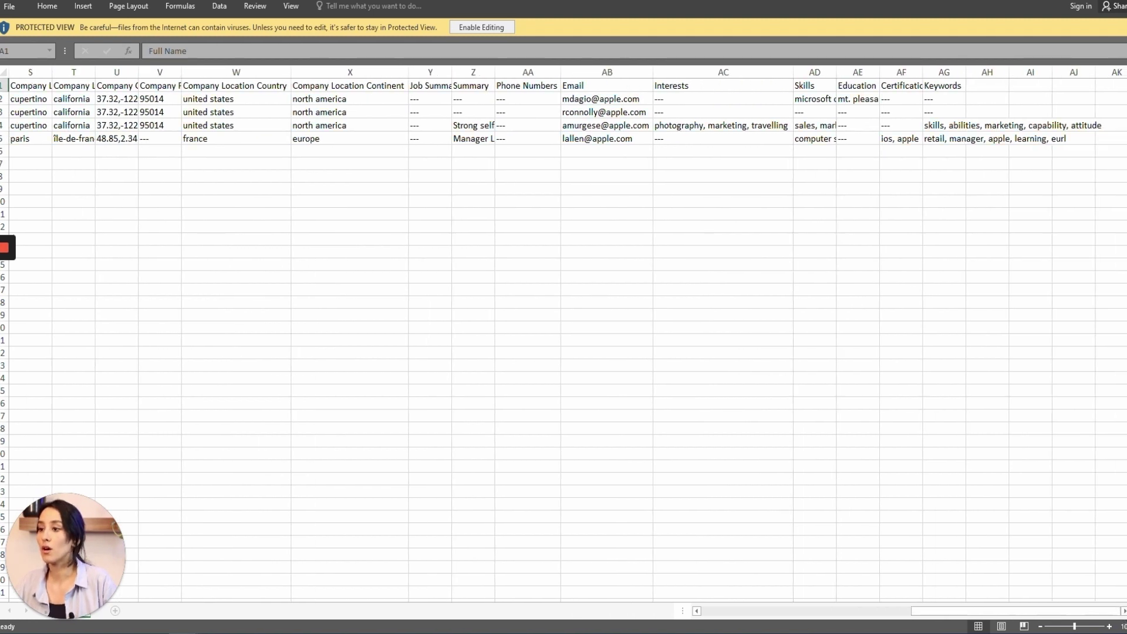
pyautogui.doubleClick(837, 71)
pyautogui.hscroll(4, 1122, 611)
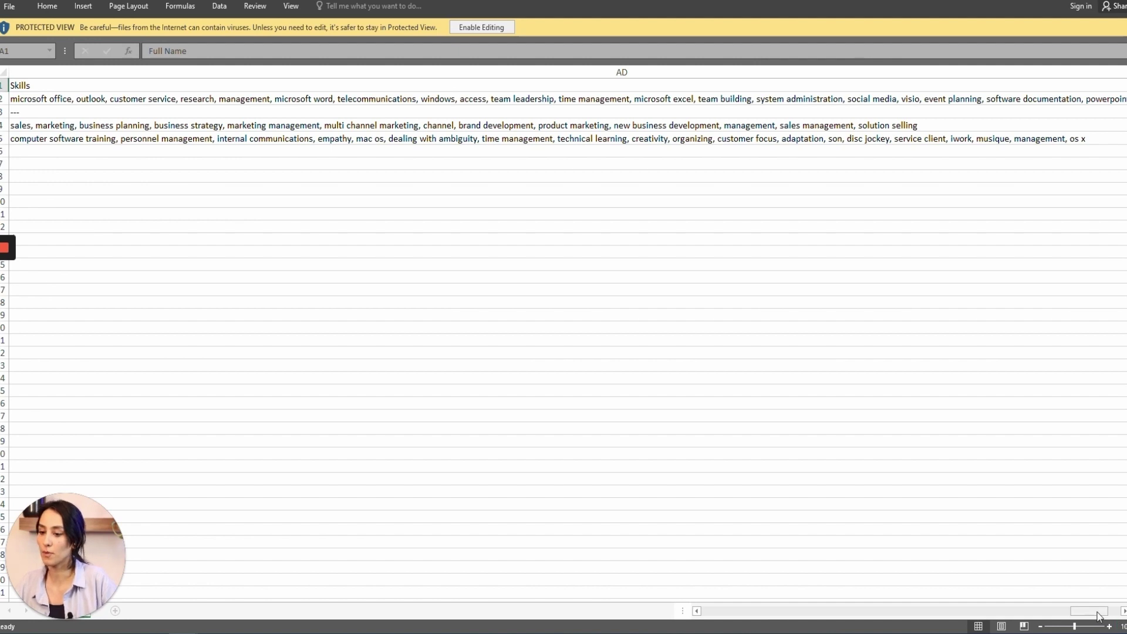
pyautogui.hscroll(2, 564, 340)
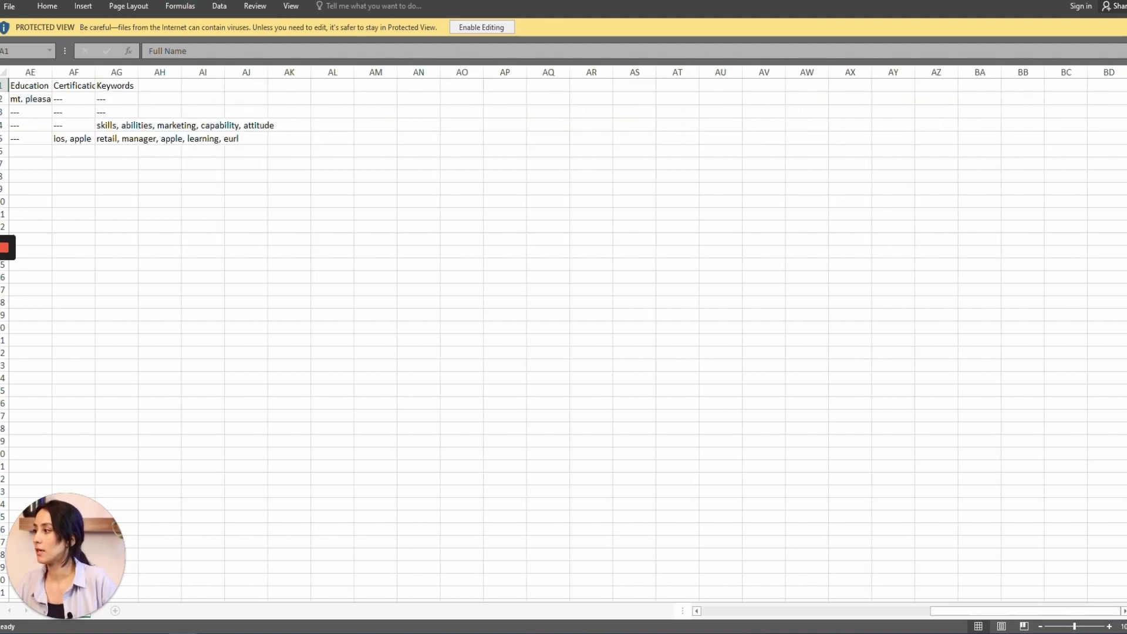
pyautogui.hotkey('alt', 'h')
pyautogui.press('o')
pyautogui.press('i')
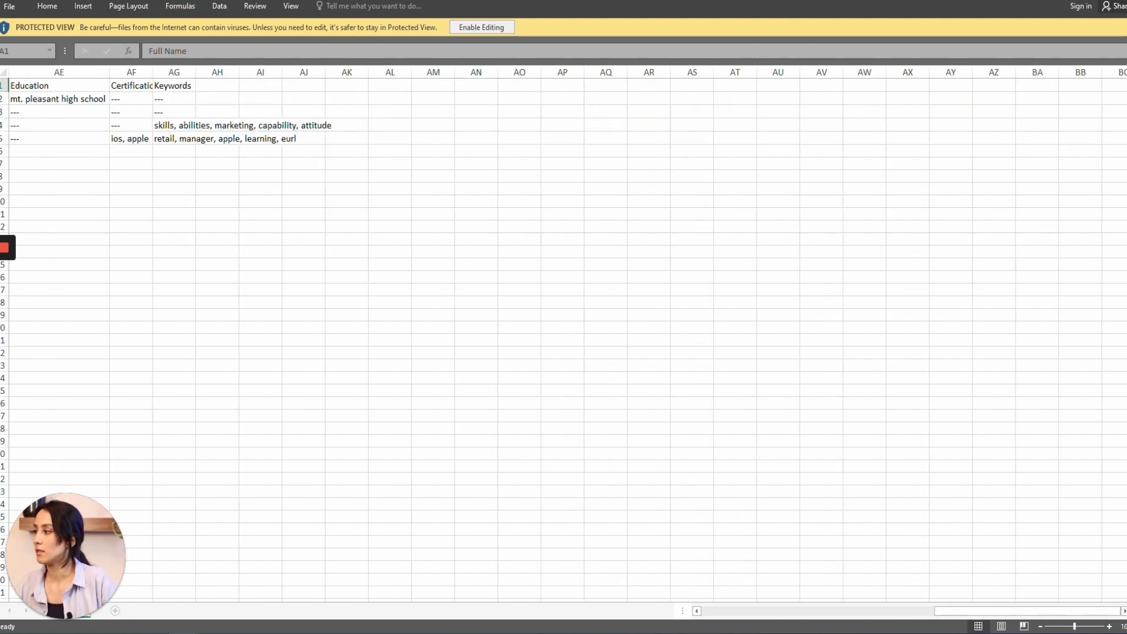
pyautogui.hotkey('alt', 'h')
pyautogui.press('o')
pyautogui.press('i')
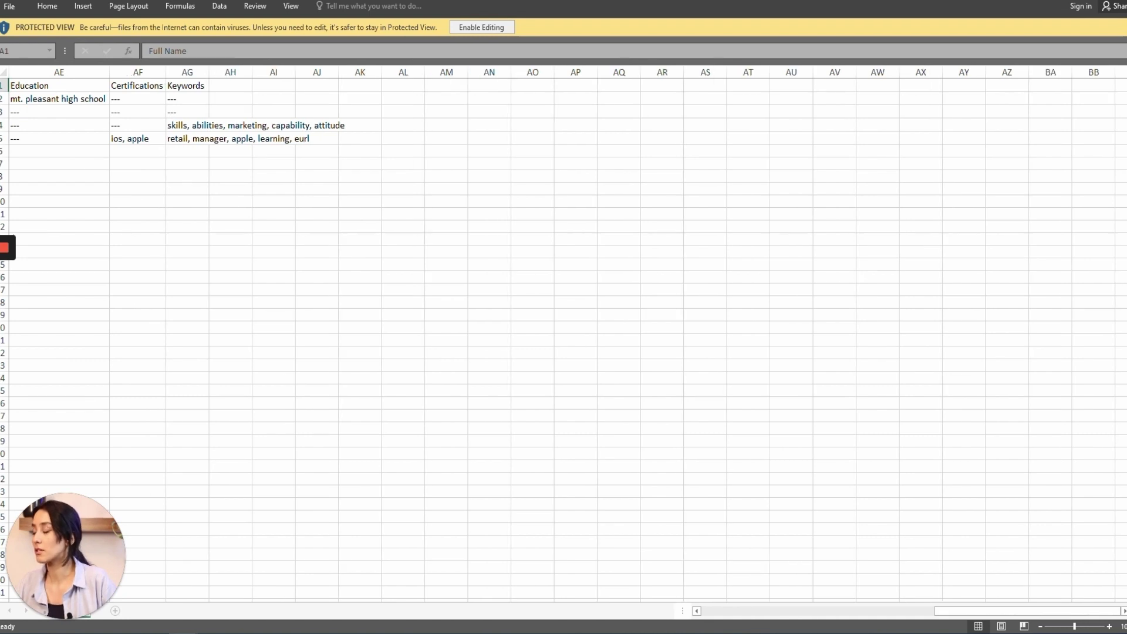